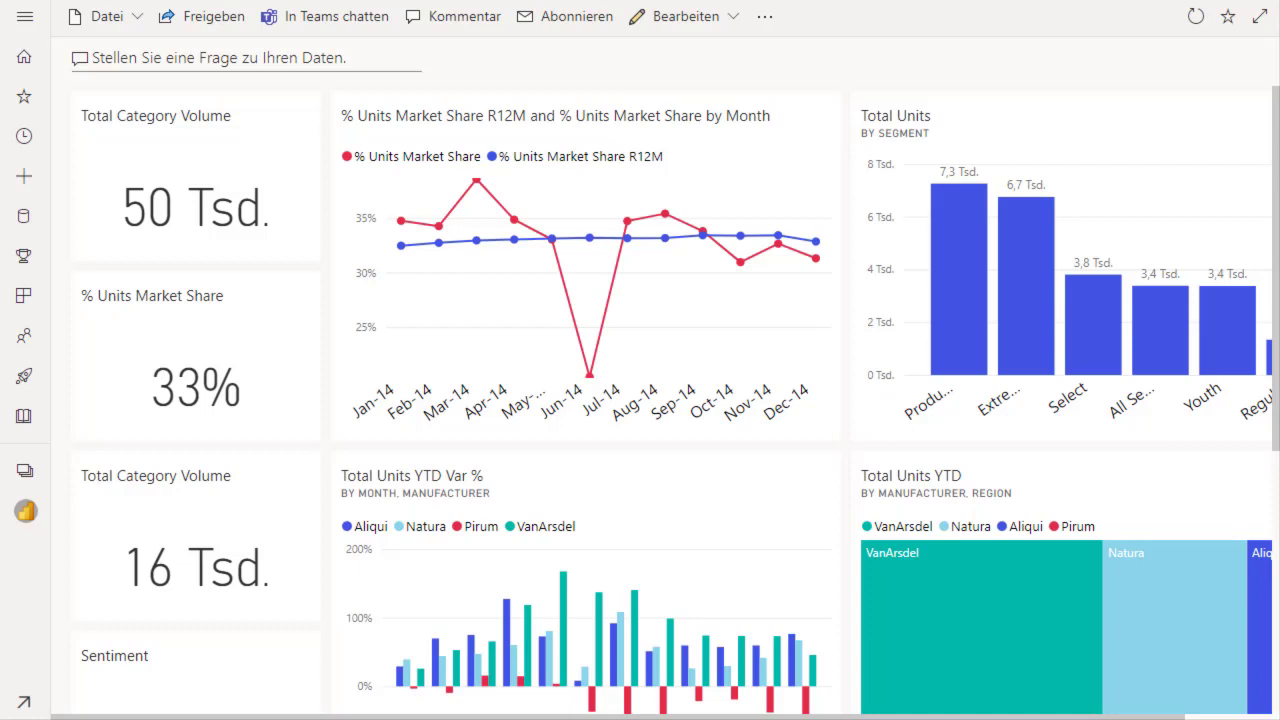
# Export the monthly market-share line chart tile's data to data.csv via In CSV exportieren.
pyautogui.moveTo(795, 122)
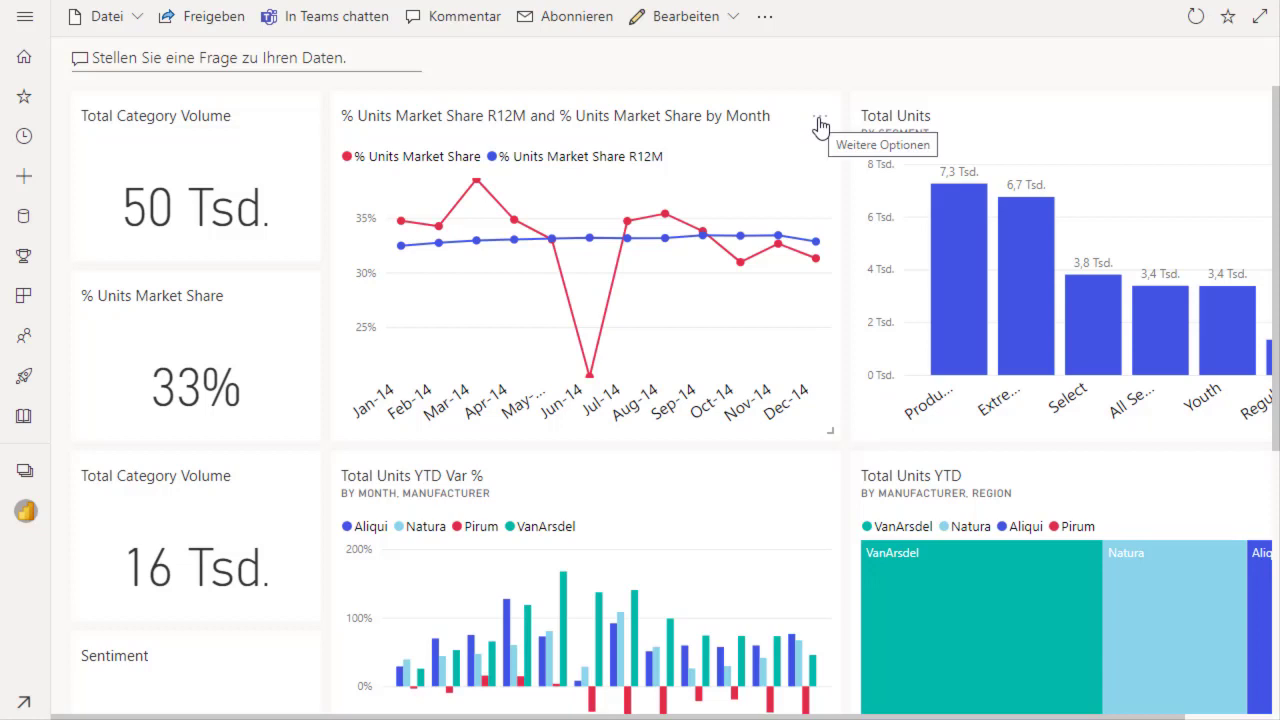
pyautogui.click(820, 124)
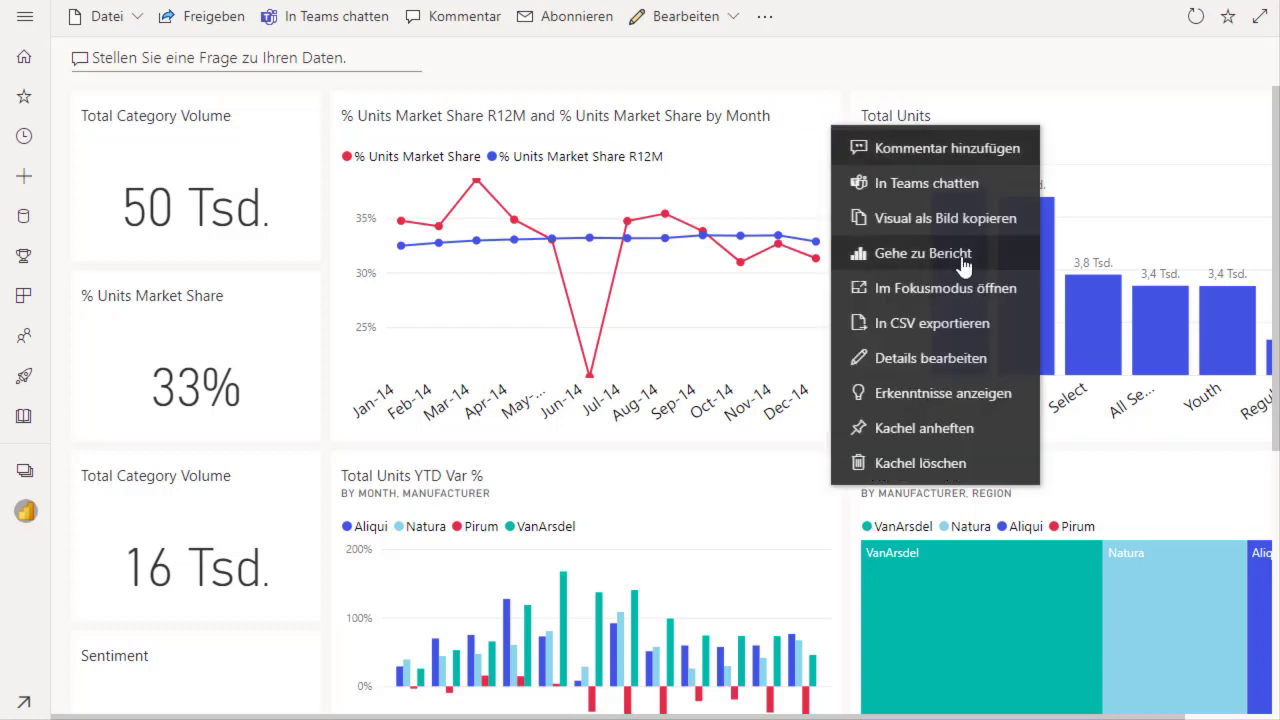
pyautogui.click(952, 338)
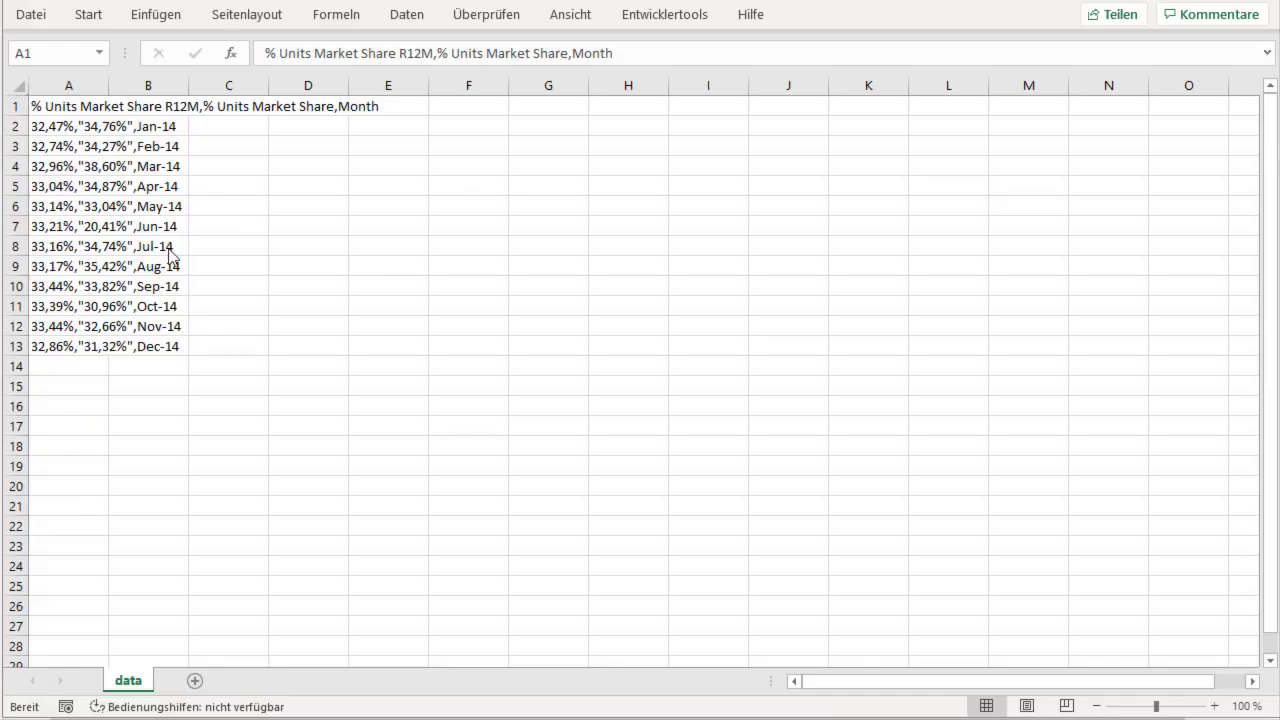
# Inspect the first exported monthly value row at cell A2 of data.csv.
pyautogui.click(88, 133)
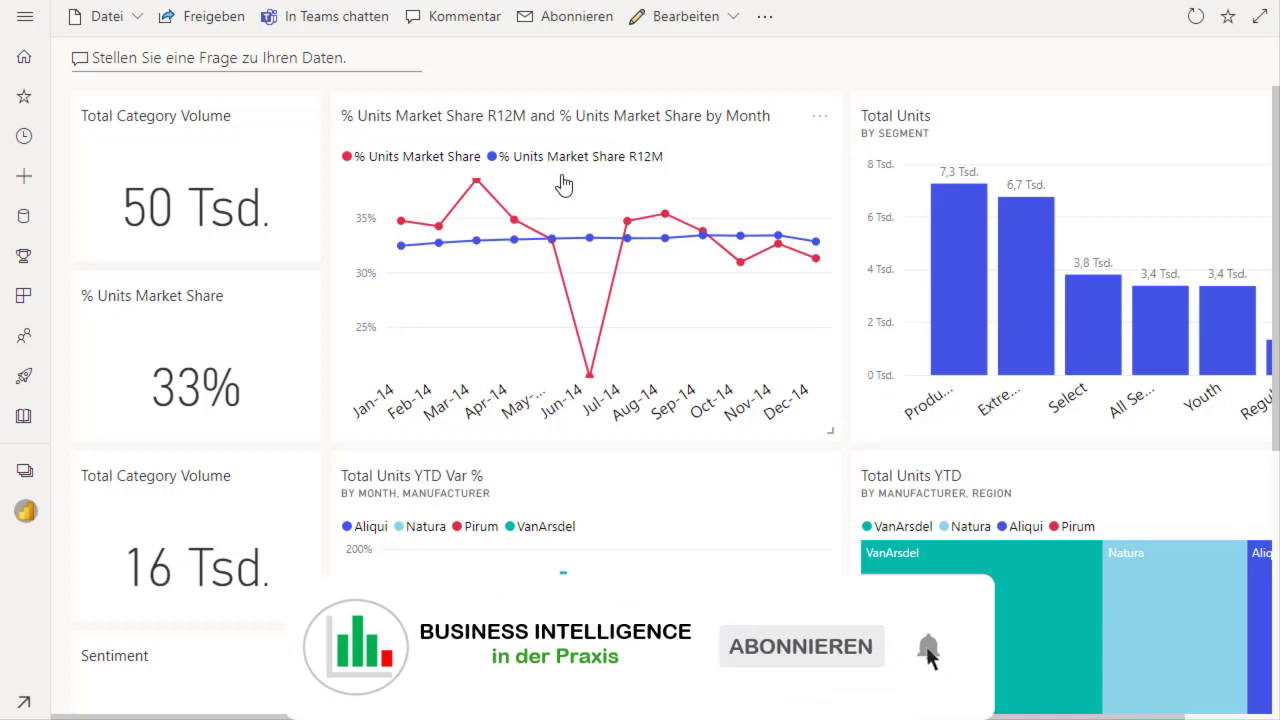
# Open the Growth Opportunities report from the Total Units tile and open its In Excel analysieren workbook.
pyautogui.click(893, 124)
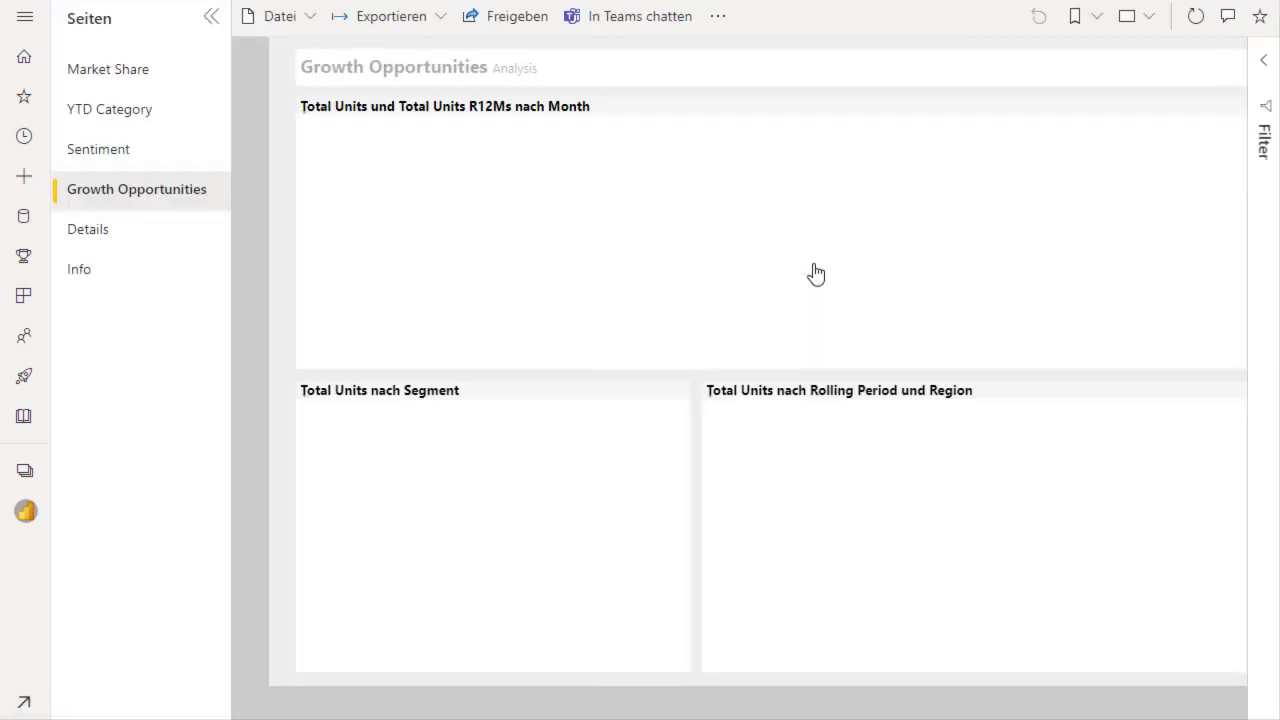
pyautogui.moveTo(816, 273)
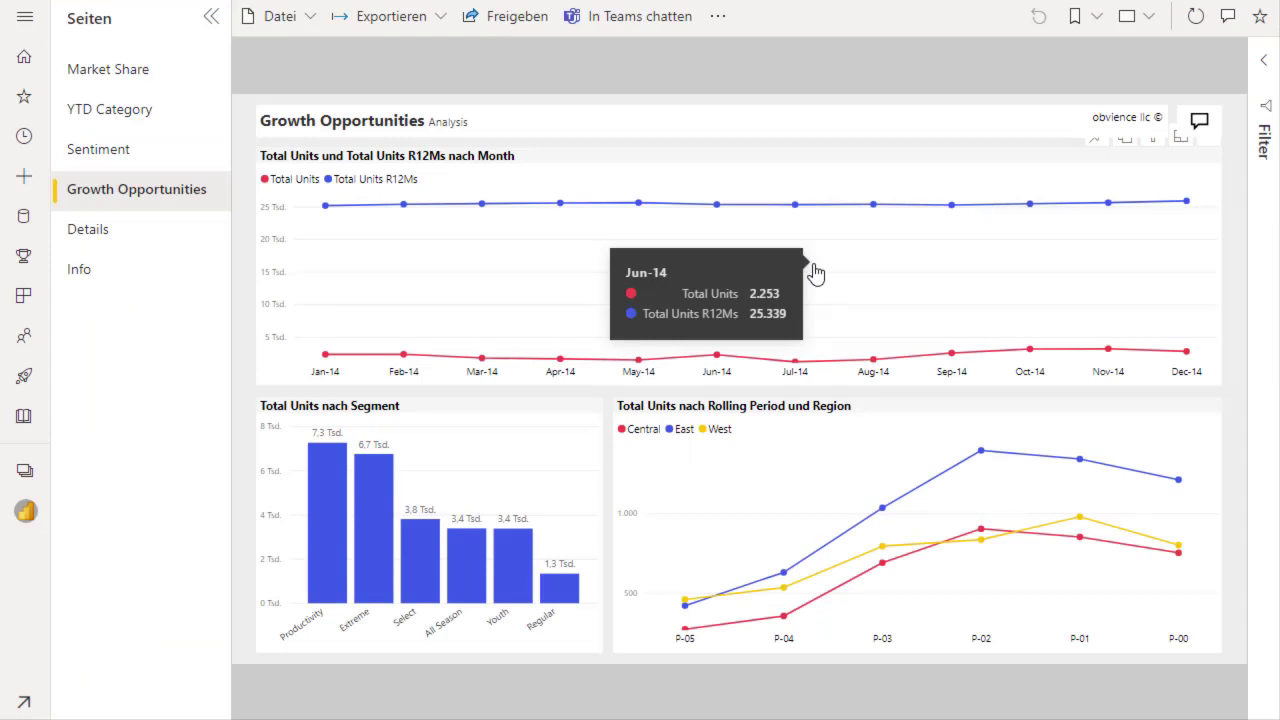
pyautogui.moveTo(480, 563)
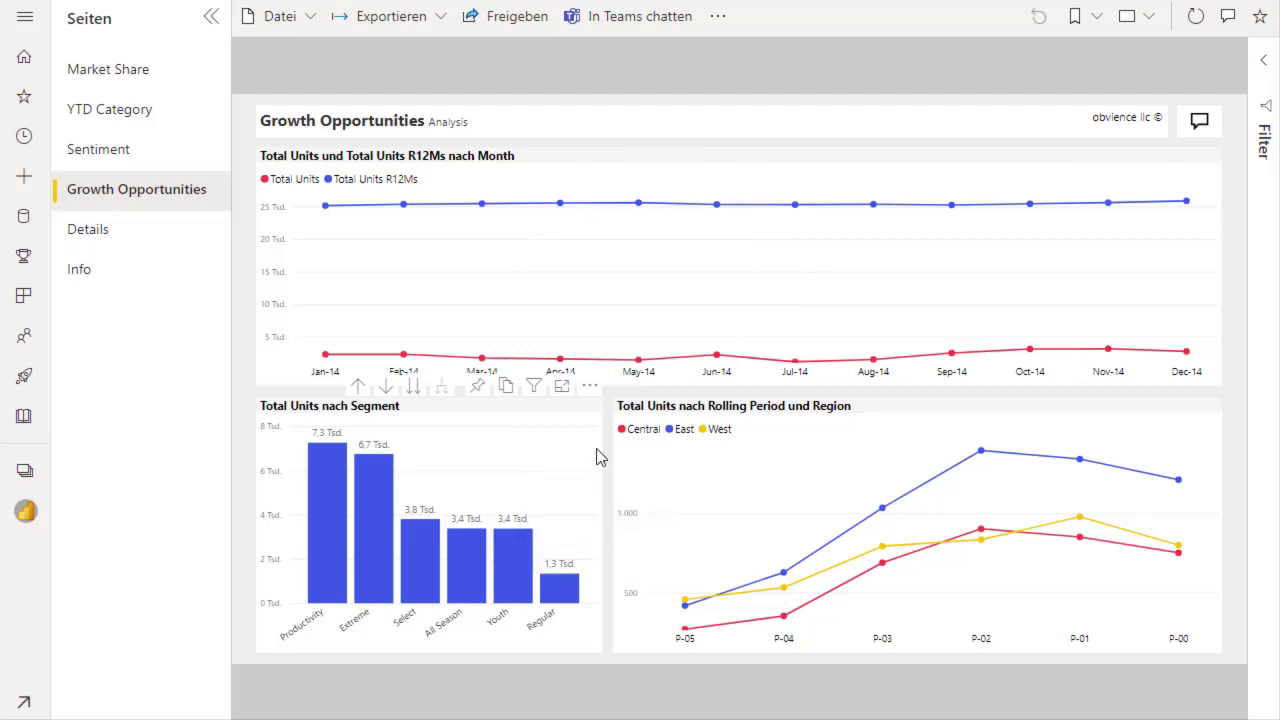
pyautogui.click(431, 33)
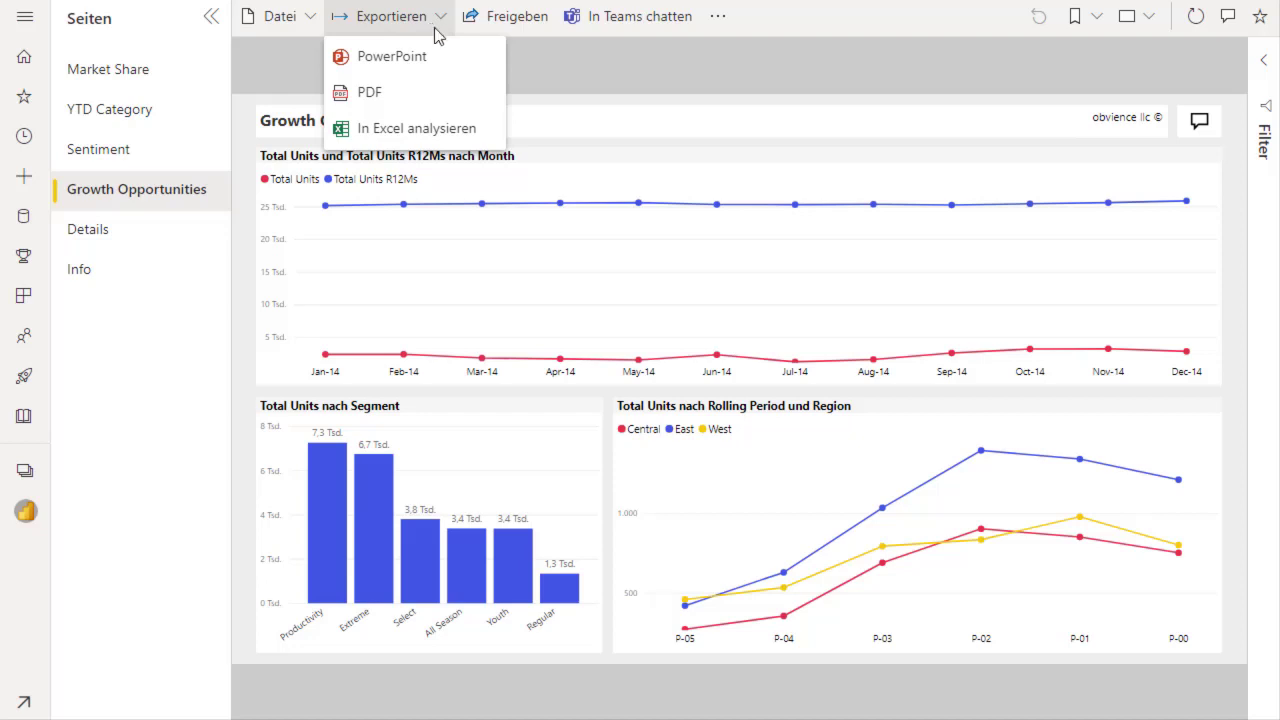
pyautogui.click(446, 130)
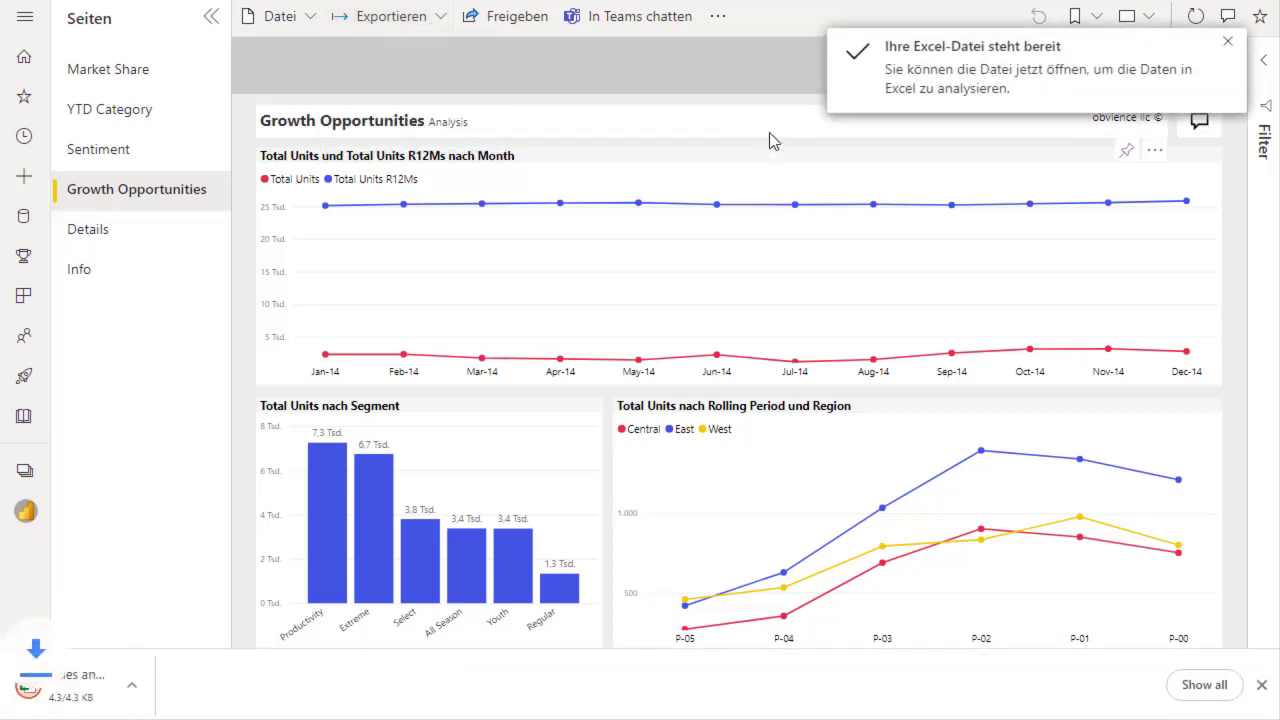
pyautogui.click(176, 680)
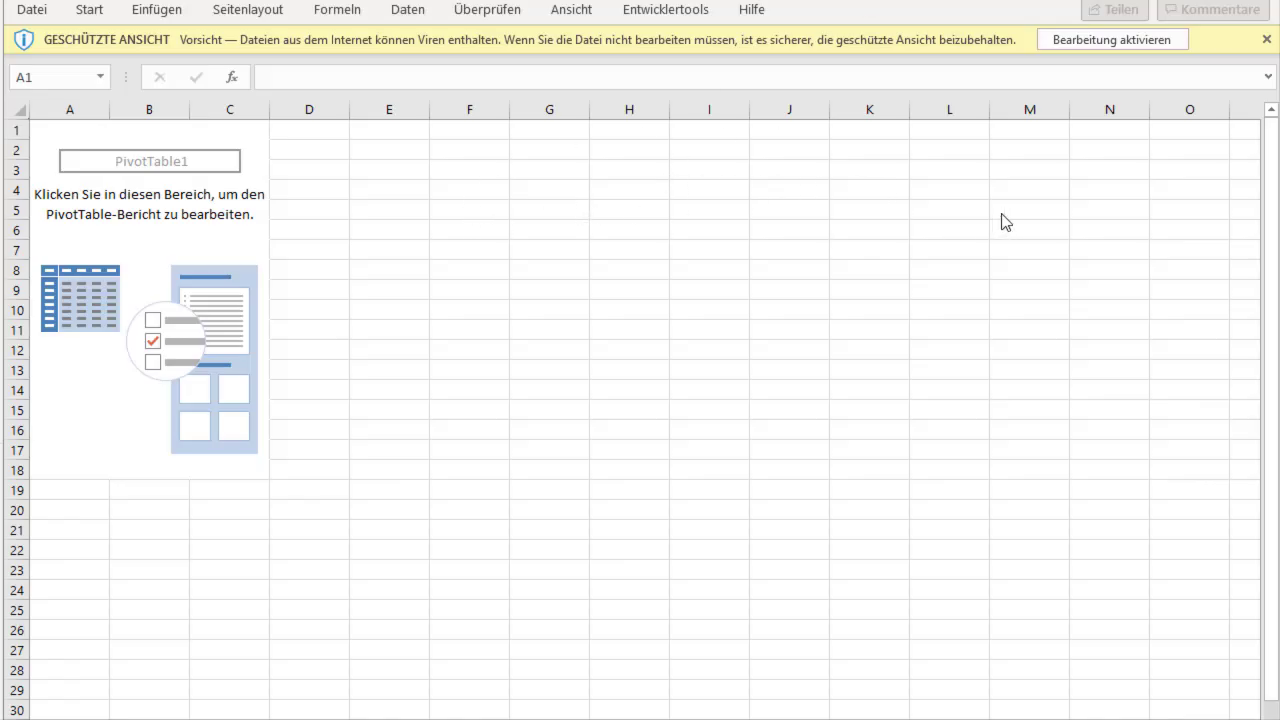
# Enable editing and content in the downloaded workbook, dismissing the server error message.
pyautogui.click(1097, 46)
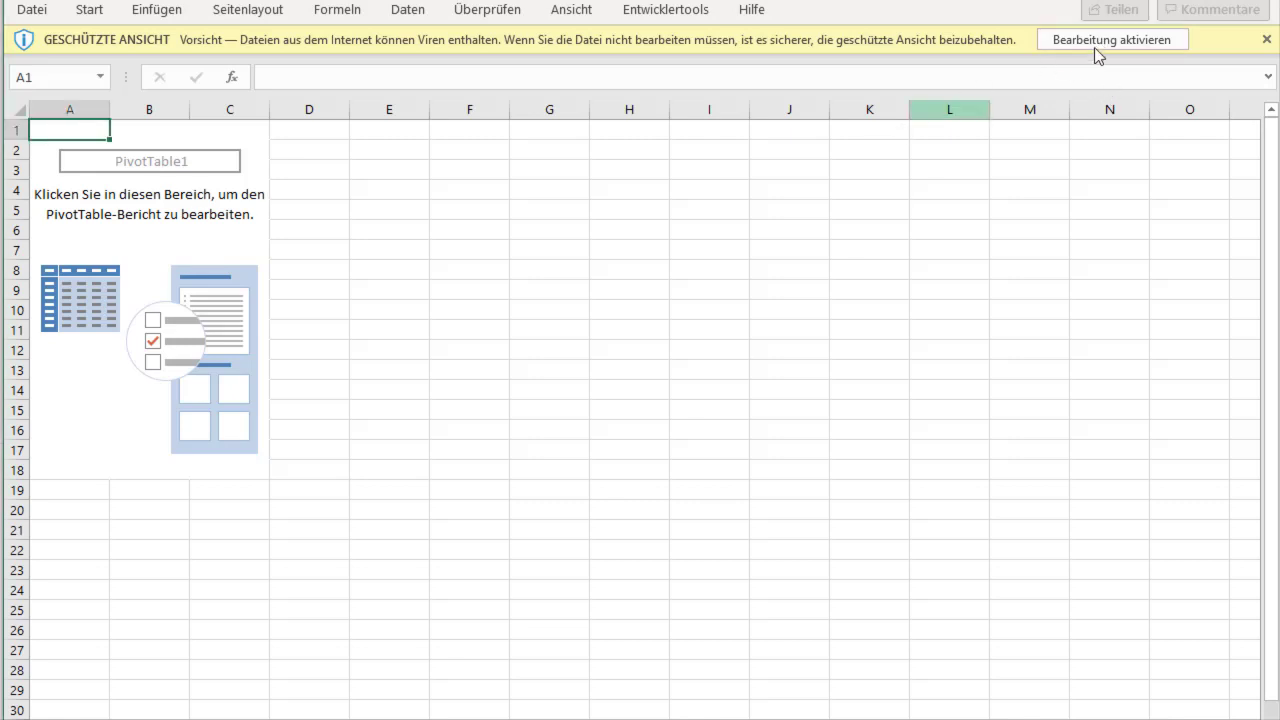
pyautogui.click(1097, 46)
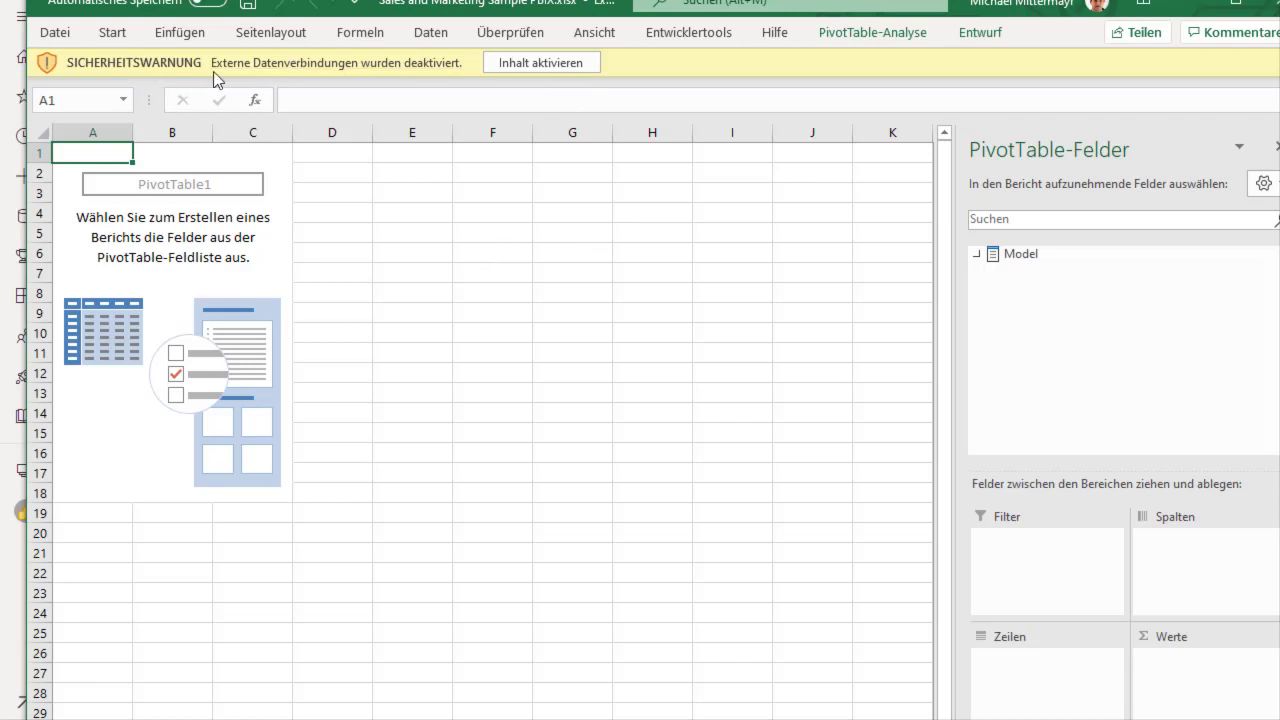
pyautogui.click(518, 68)
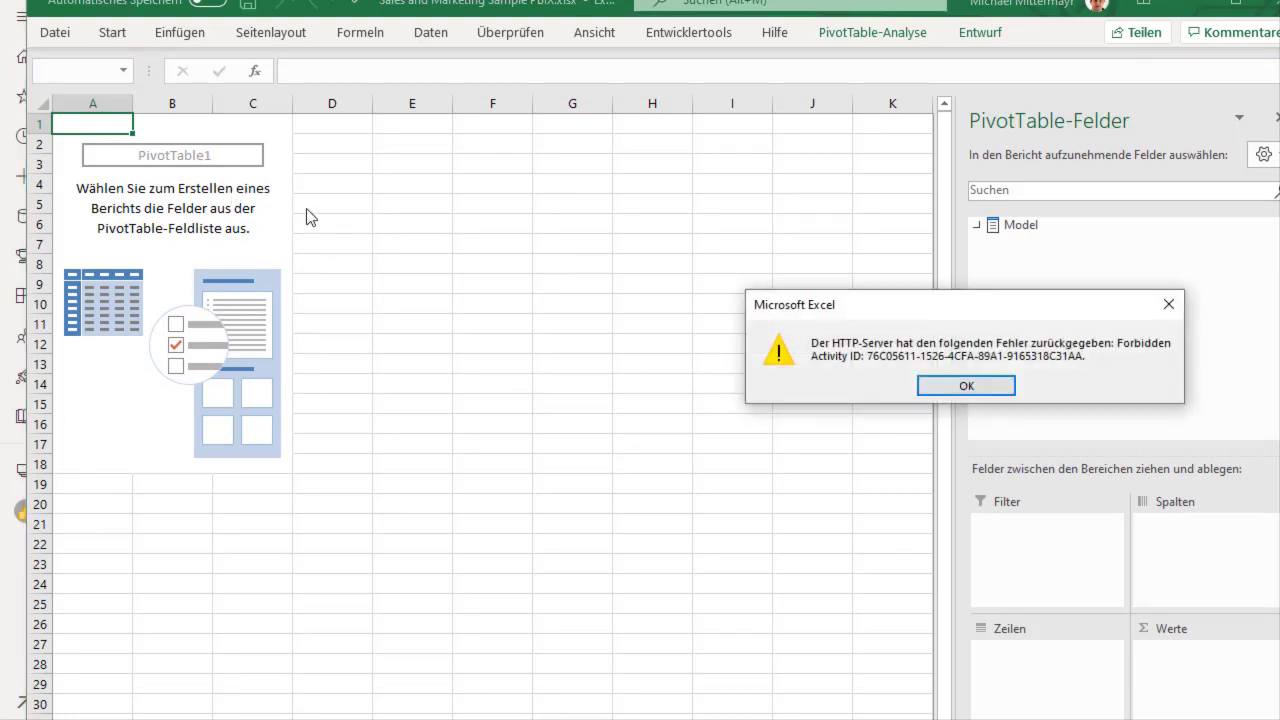
pyautogui.click(940, 393)
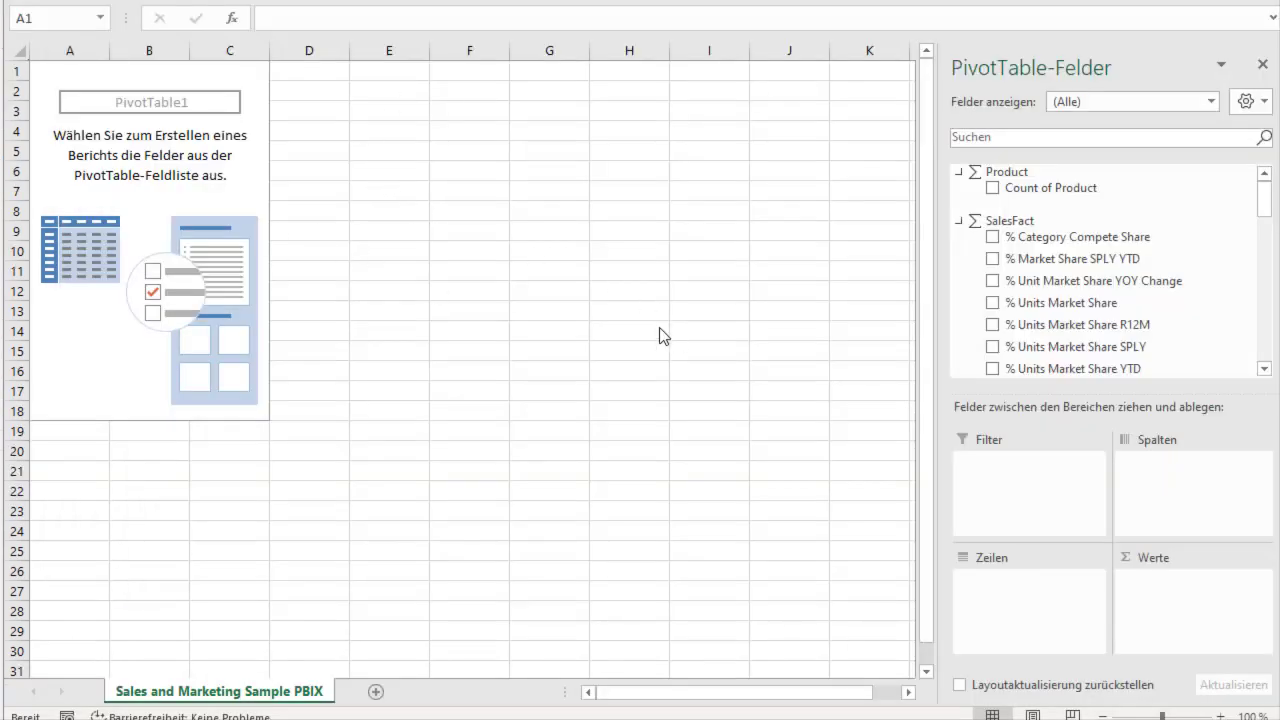
# Add Count of Product, % Units Market Share and Total Units to the pivot values.
pyautogui.click(992, 188)
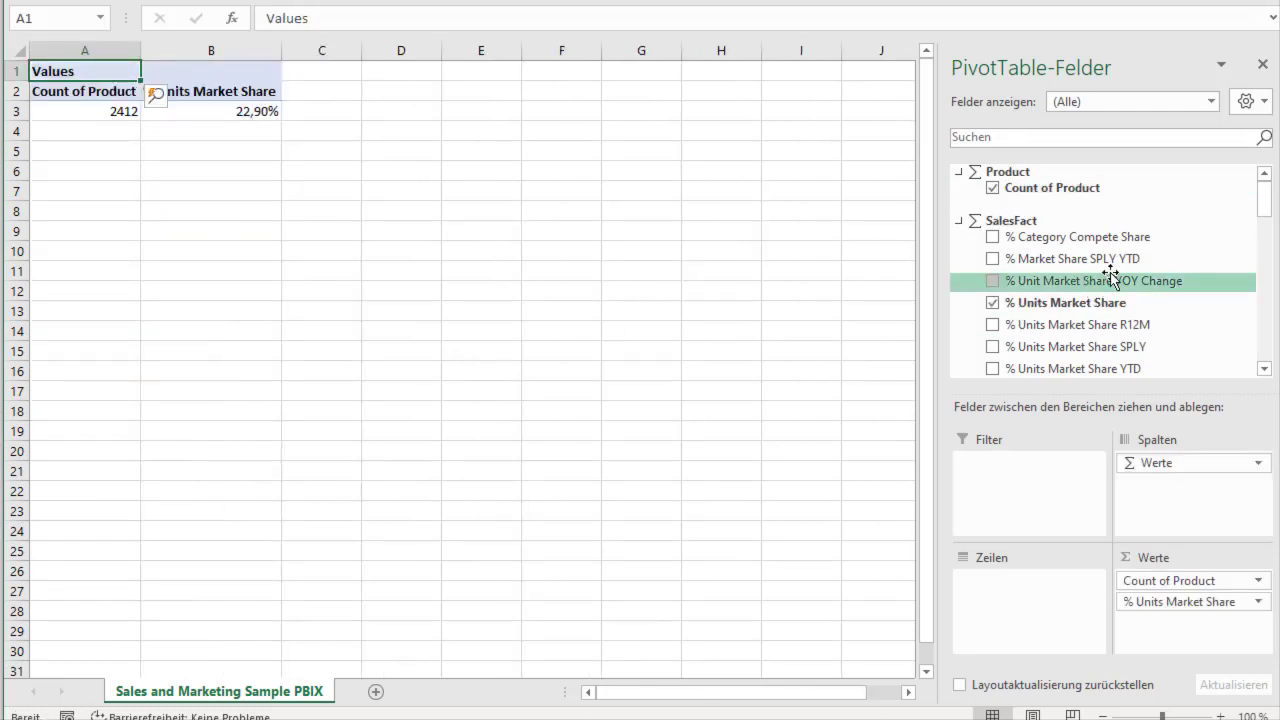
pyautogui.moveTo(1264, 200); pyautogui.dragTo(1258, 271)
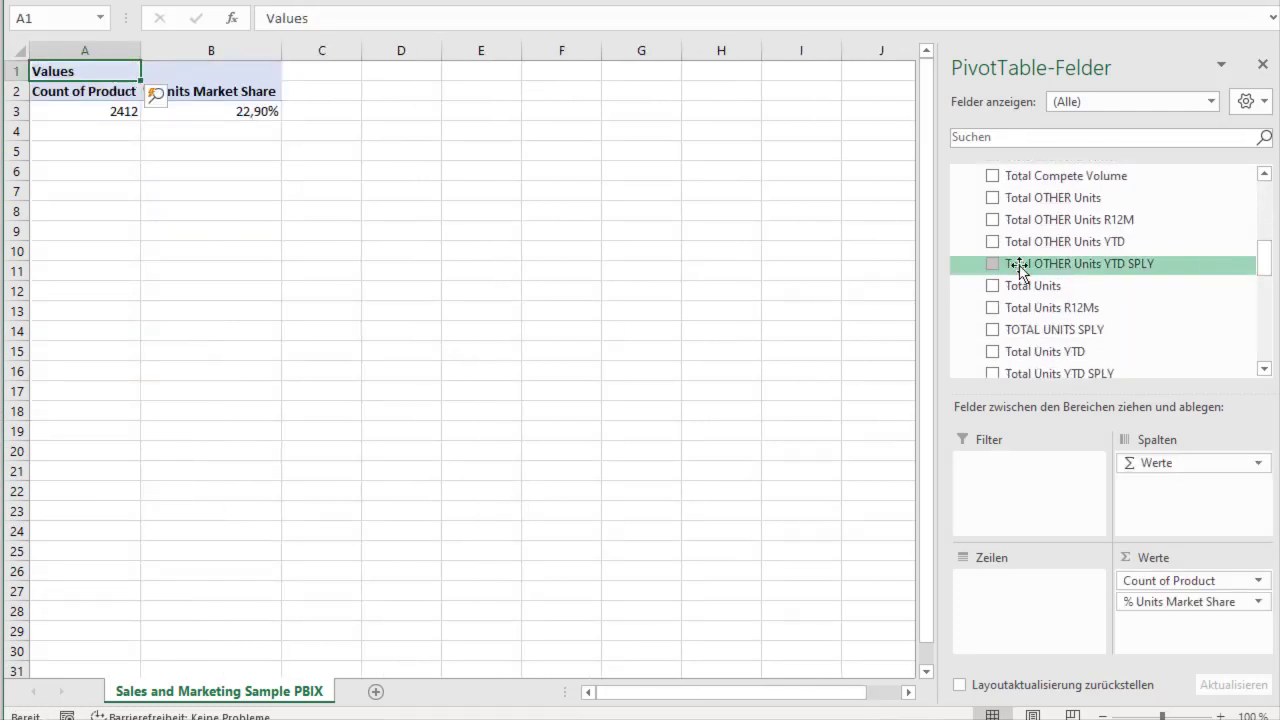
pyautogui.click(992, 286)
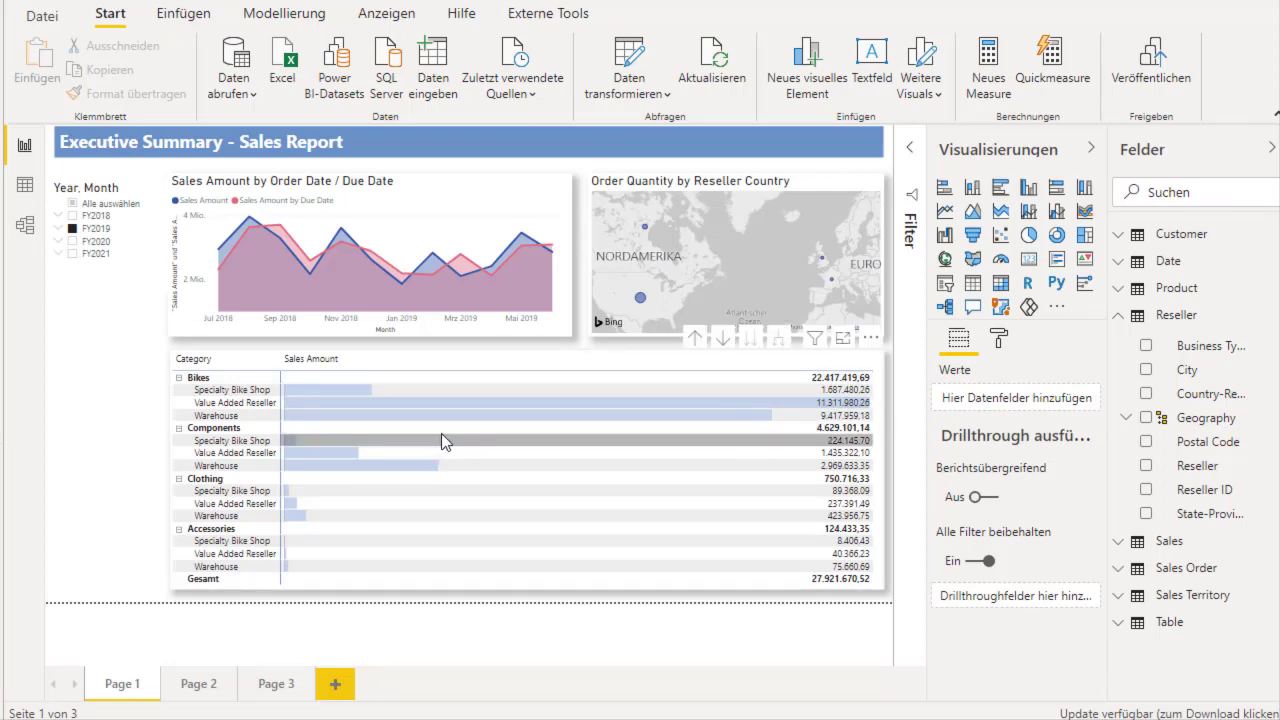
# Collapse the Visualisierungen pane and switch to the data view showing the Customer table.
pyautogui.click(1091, 147)
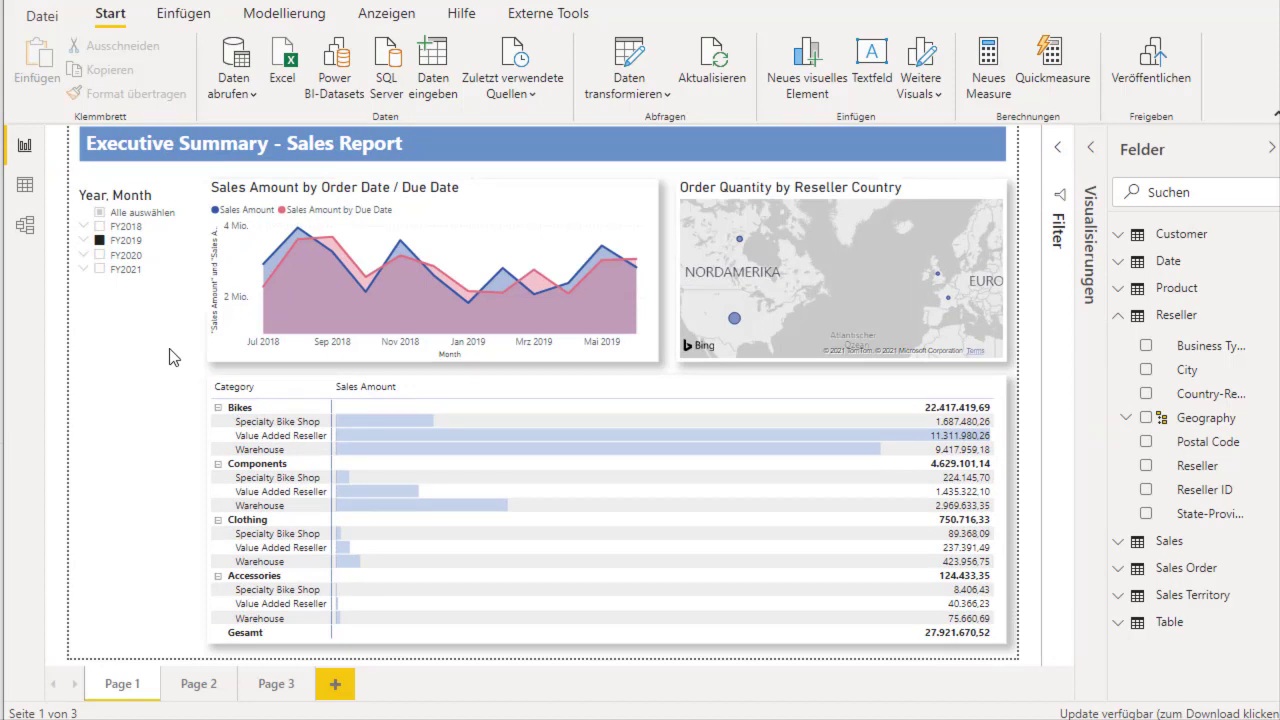
pyautogui.click(31, 188)
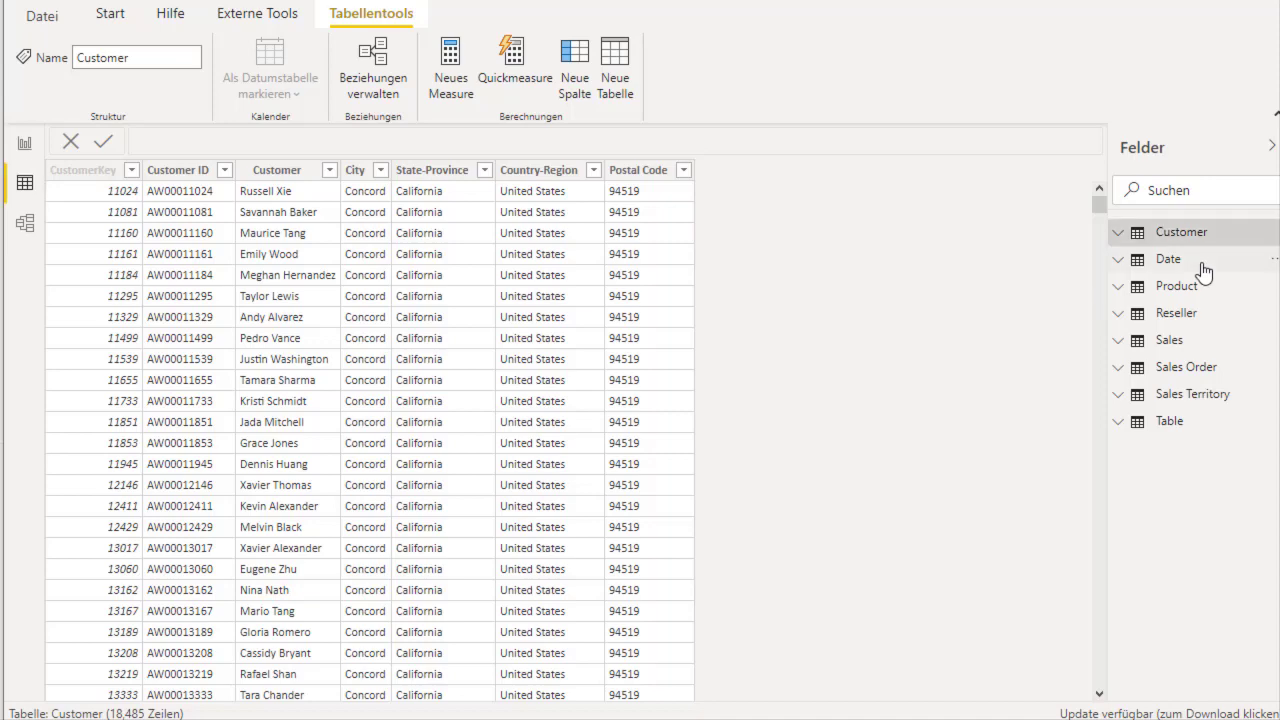
# Copy the whole Reseller table with Tabelle kopieren from the Felder pane.
pyautogui.click(1168, 259)
pyautogui.click(1168, 259)
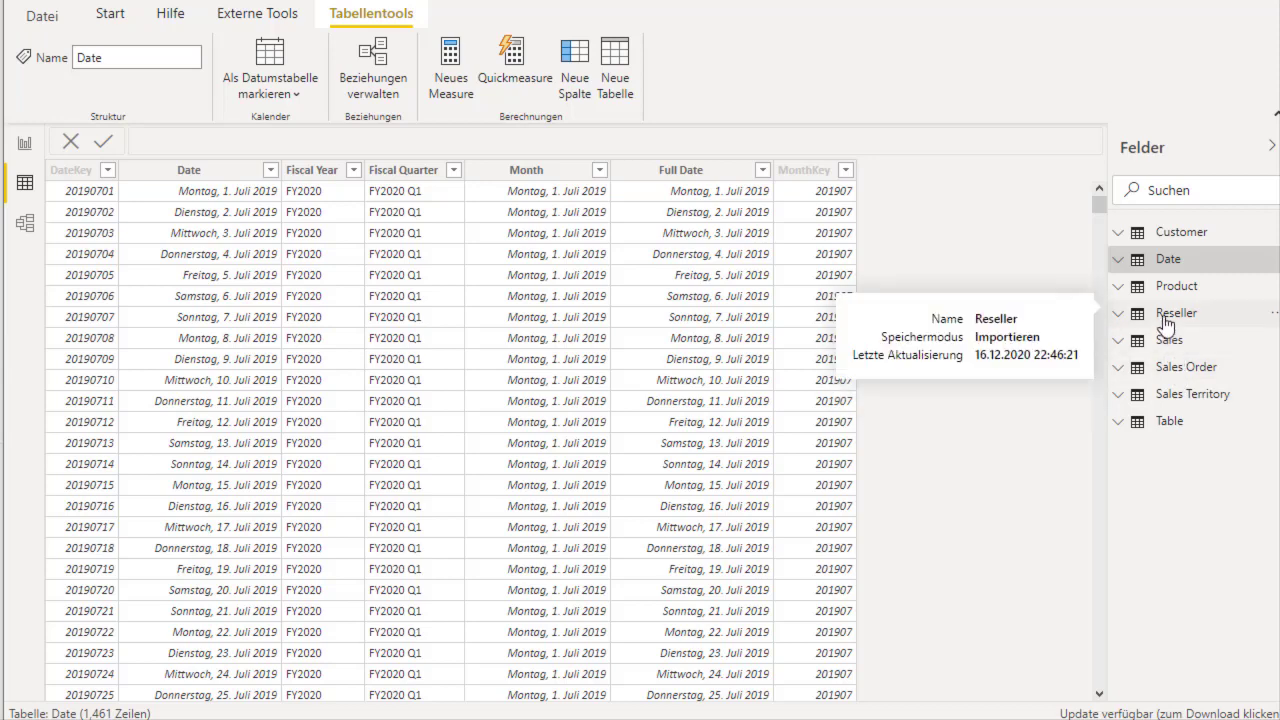
pyautogui.rightClick(1166, 326)
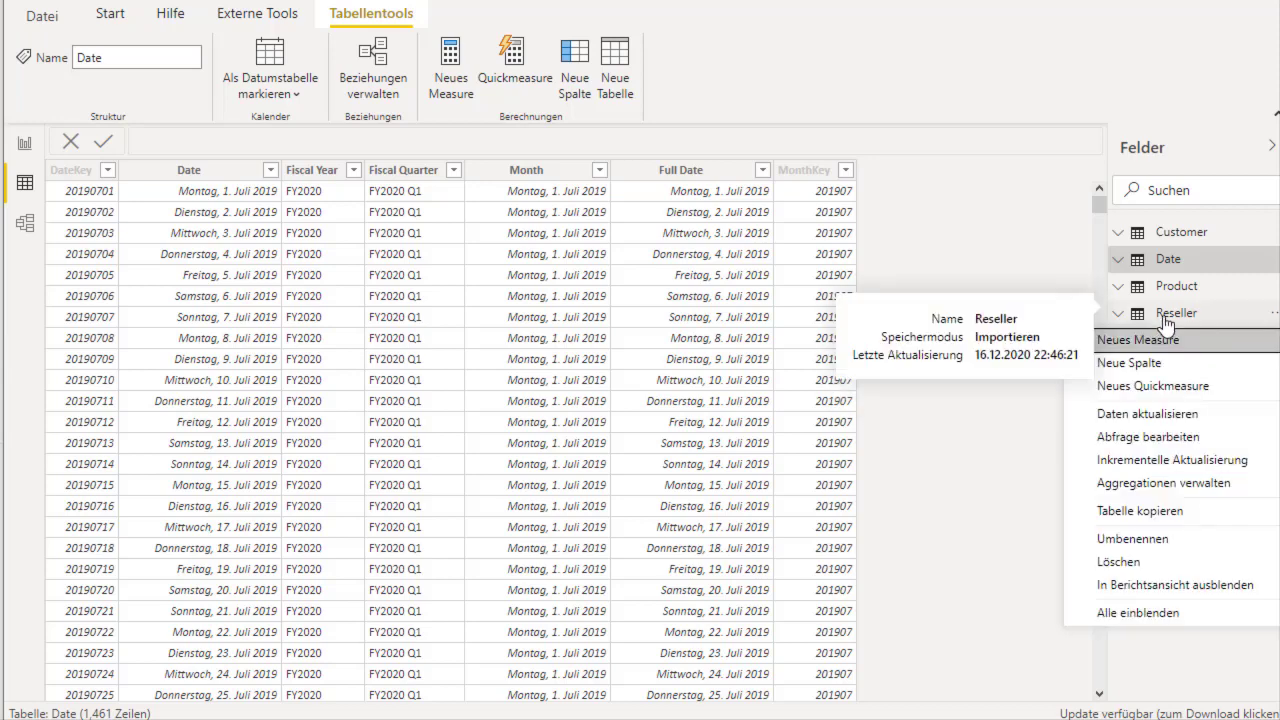
pyautogui.click(1163, 512)
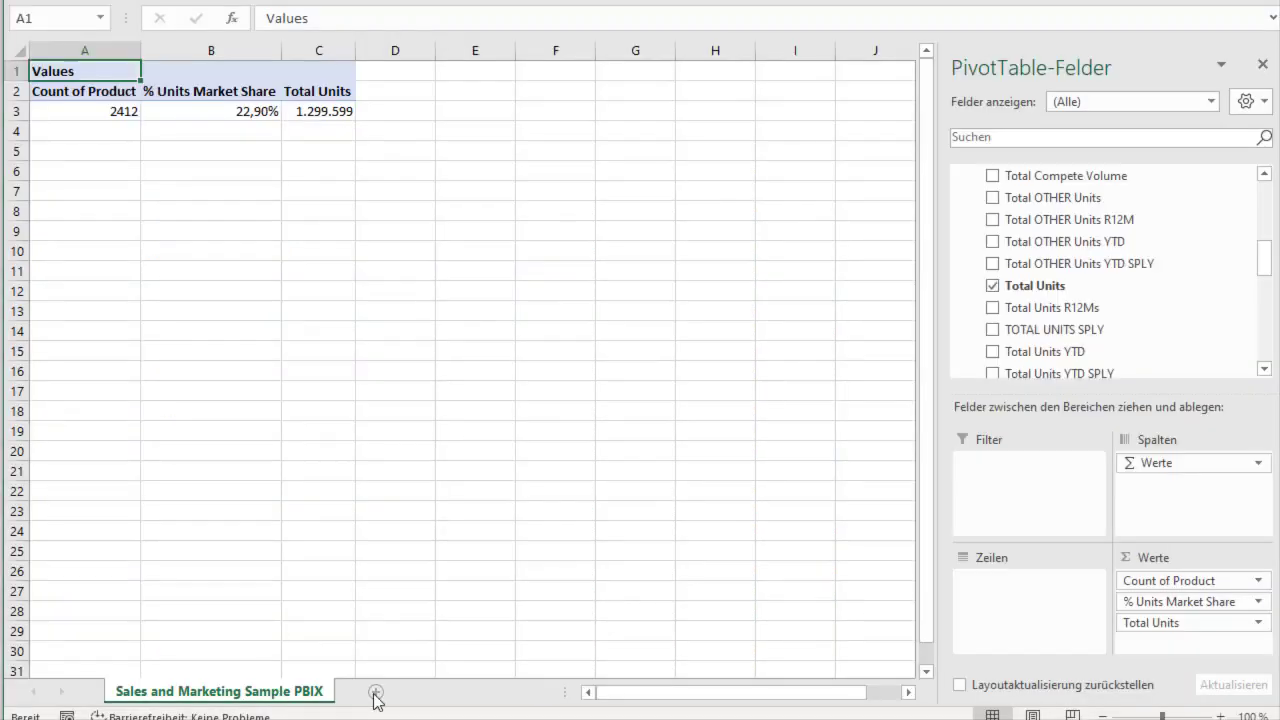
# Add sheet Tabelle1, paste the Reseller table at A1, and check cell E8.
pyautogui.click(372, 694)
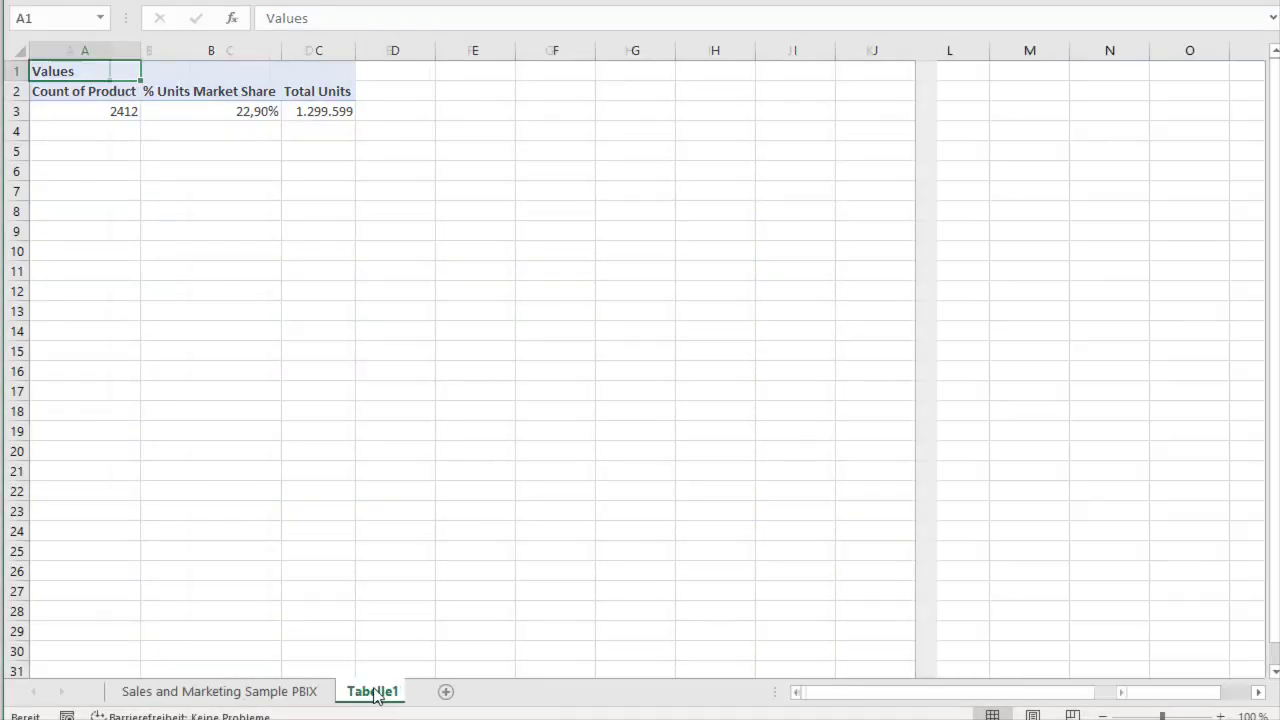
pyautogui.hotkey('ctrl', 'v')
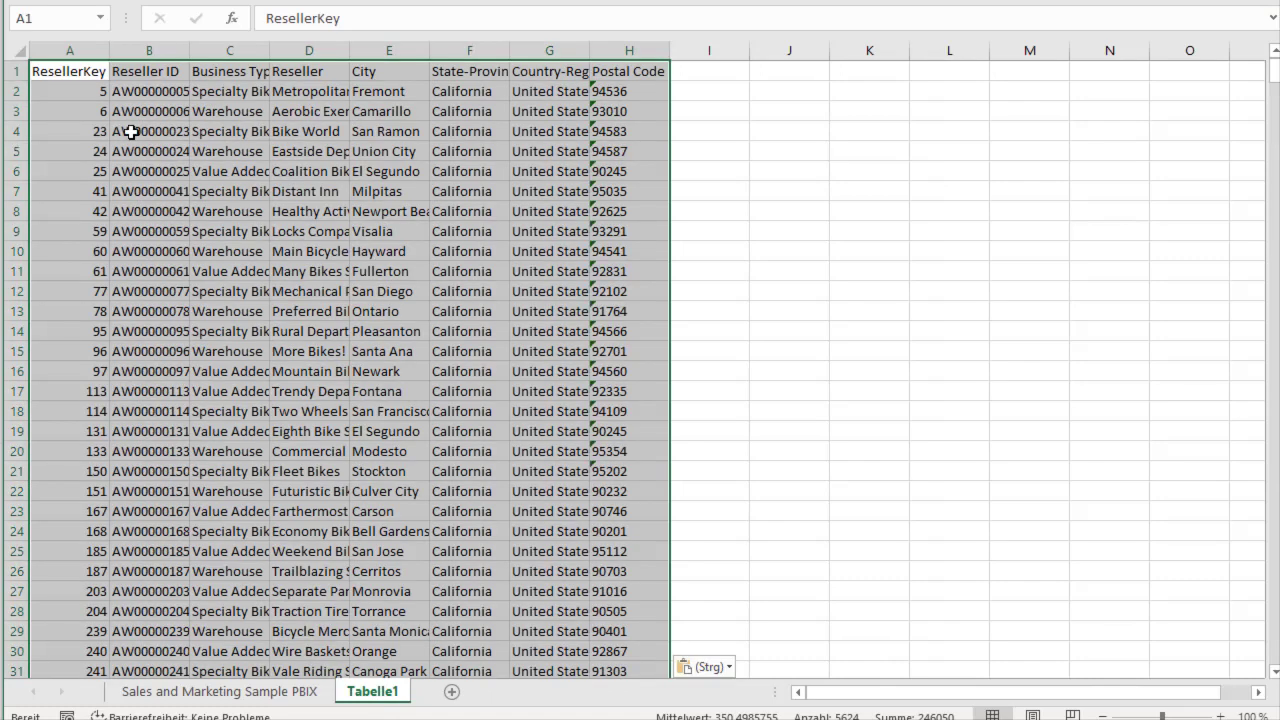
pyautogui.click(390, 211)
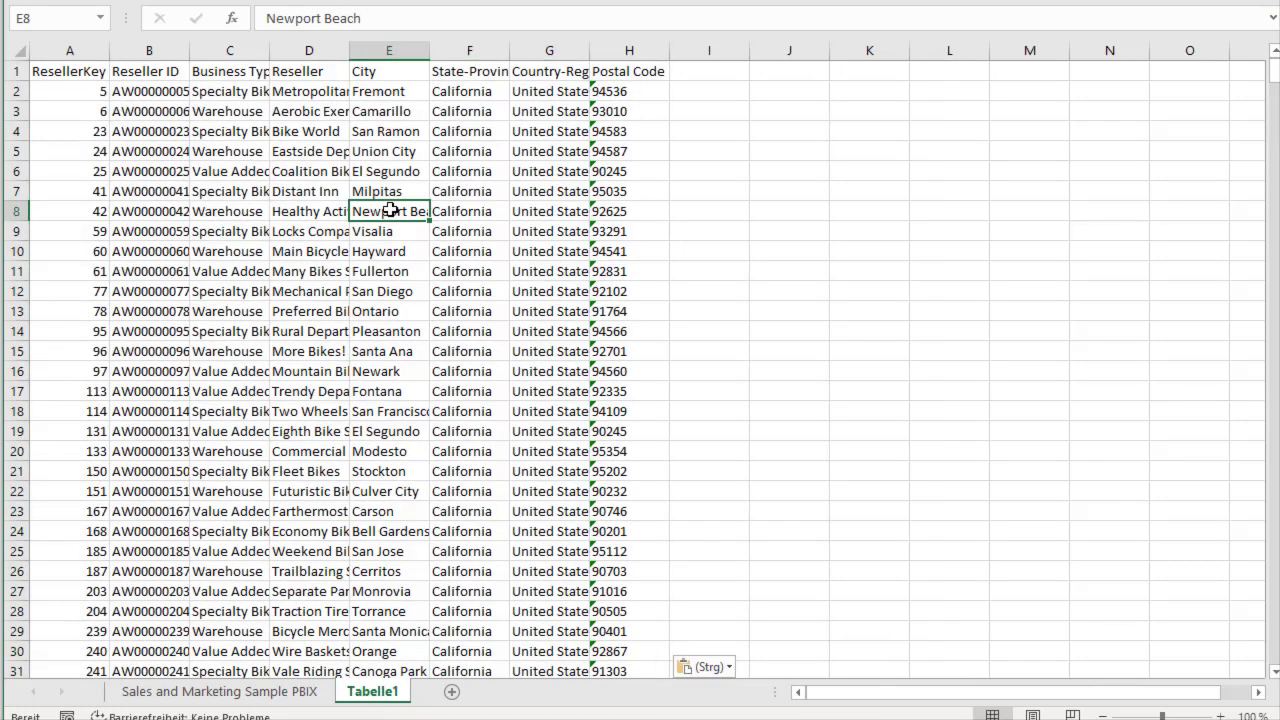